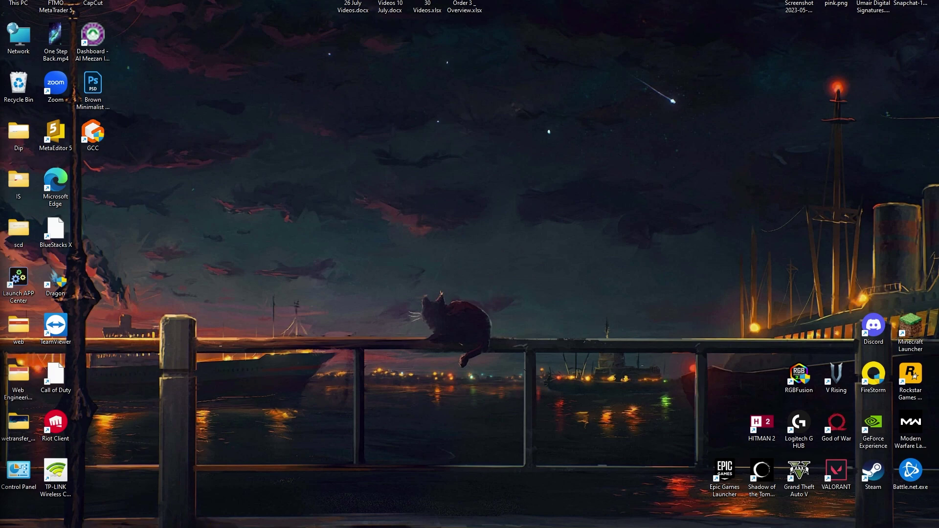
Launch the Run dialog from Windows search and move it to the screen centre.
{"action": "left_click", "coordinate": [229, 519]}
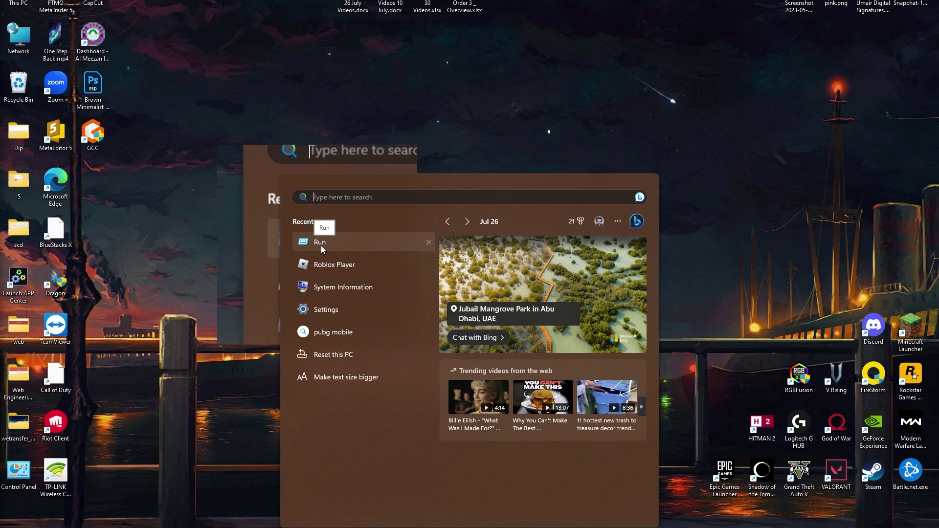
{"action": "left_click", "coordinate": [320, 243]}
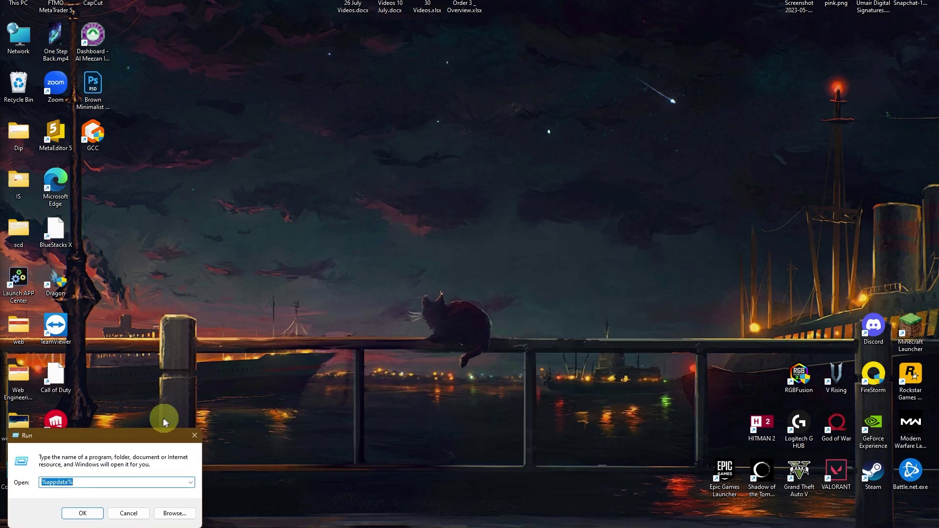
{"action": "left_click_drag", "start_coordinate": [139, 436], "coordinate": [415, 241]}
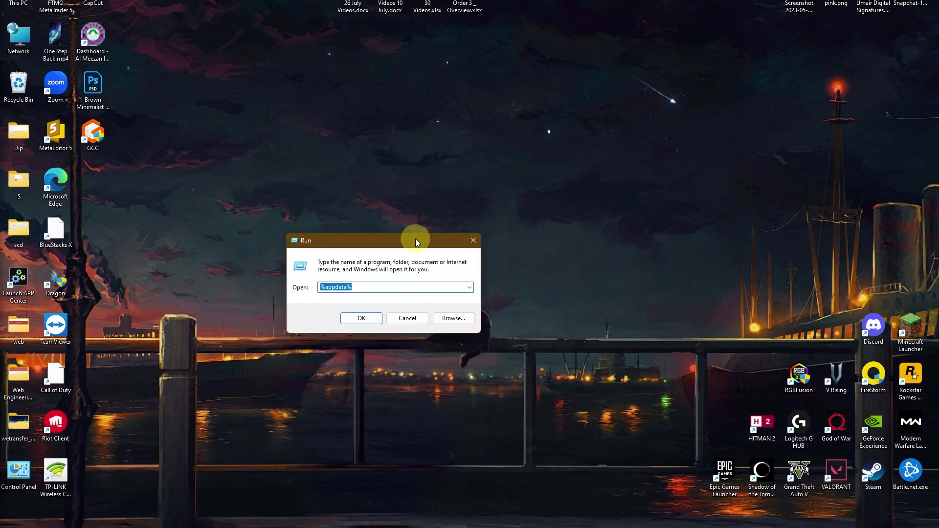
{"action": "left_click_drag", "start_coordinate": [416, 239], "coordinate": [436, 224]}
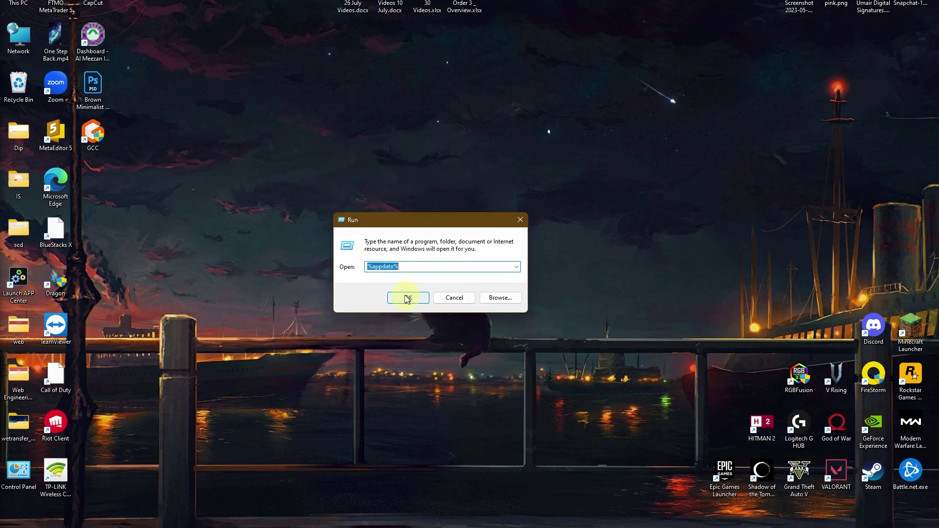
Open AppData Roaming maximized, search it for 'roblox', select the Roblox folder, then show the desktop.
{"action": "left_click", "coordinate": [410, 298]}
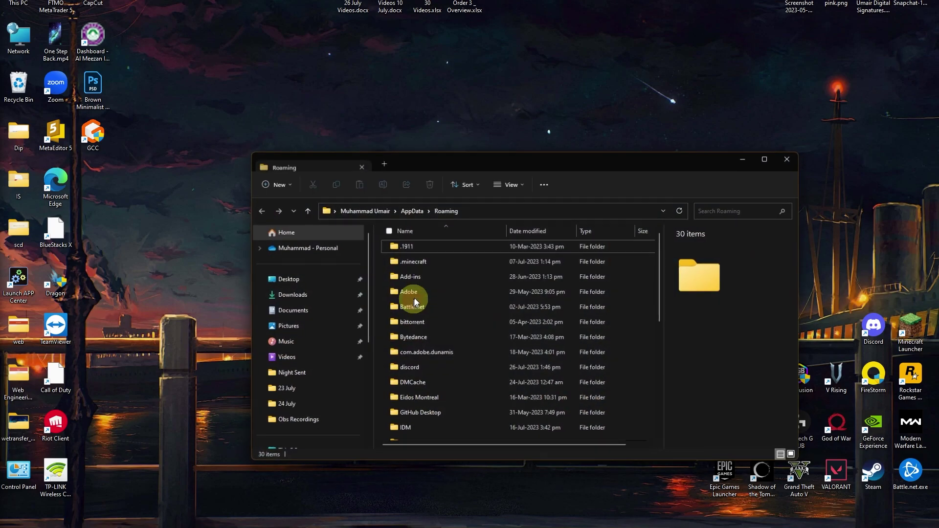
{"action": "left_click", "coordinate": [758, 159]}
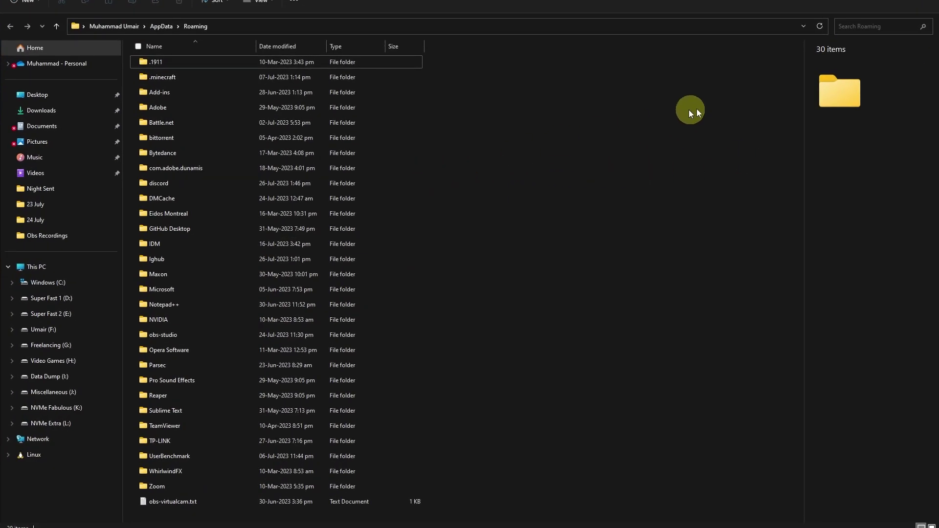
{"action": "left_click", "coordinate": [857, 27]}
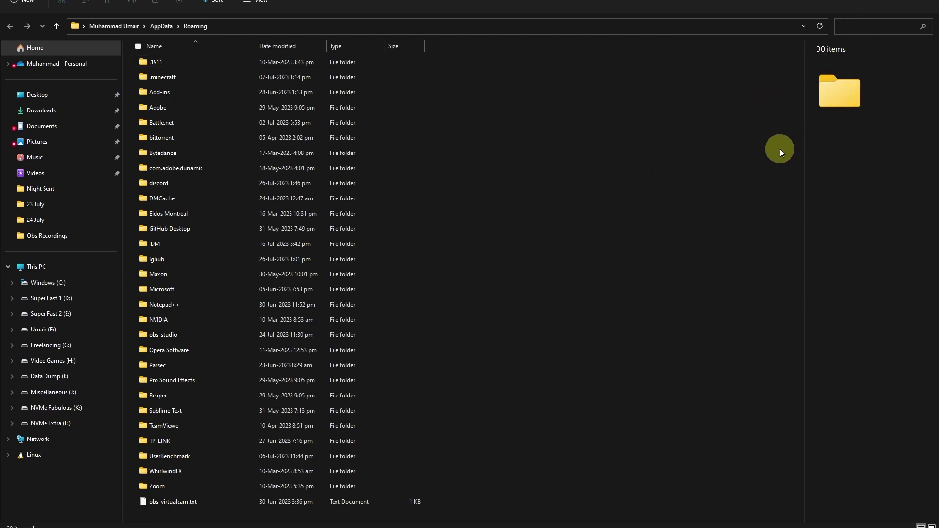
{"action": "type", "text": "roblox"}
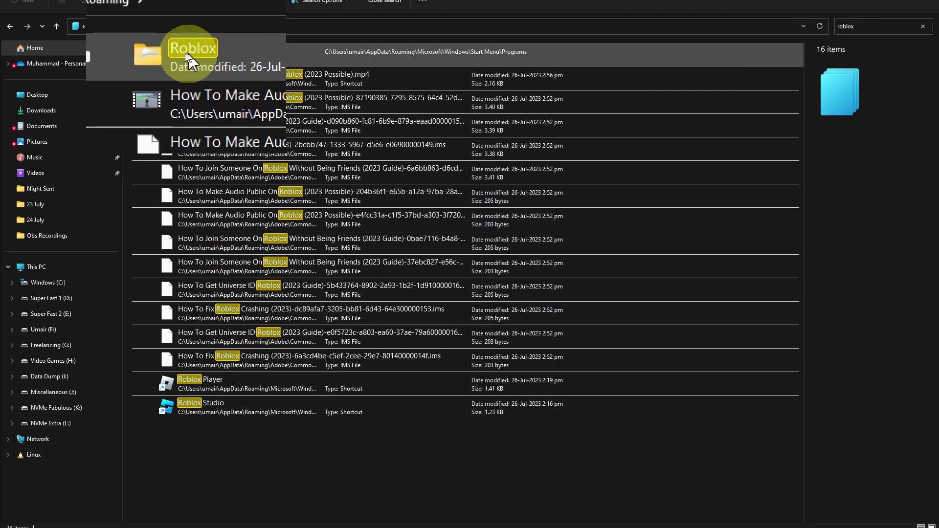
{"action": "left_click", "coordinate": [184, 52]}
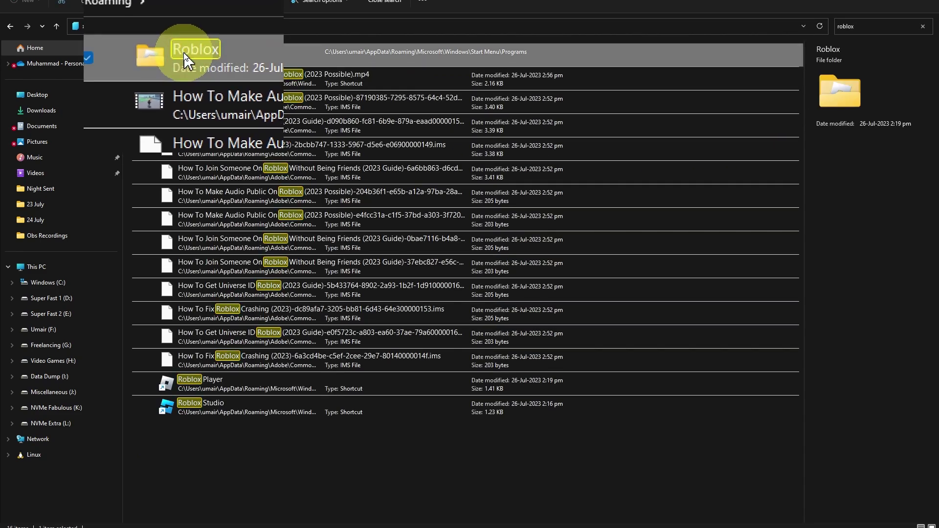
{"action": "right_click", "coordinate": [184, 52]}
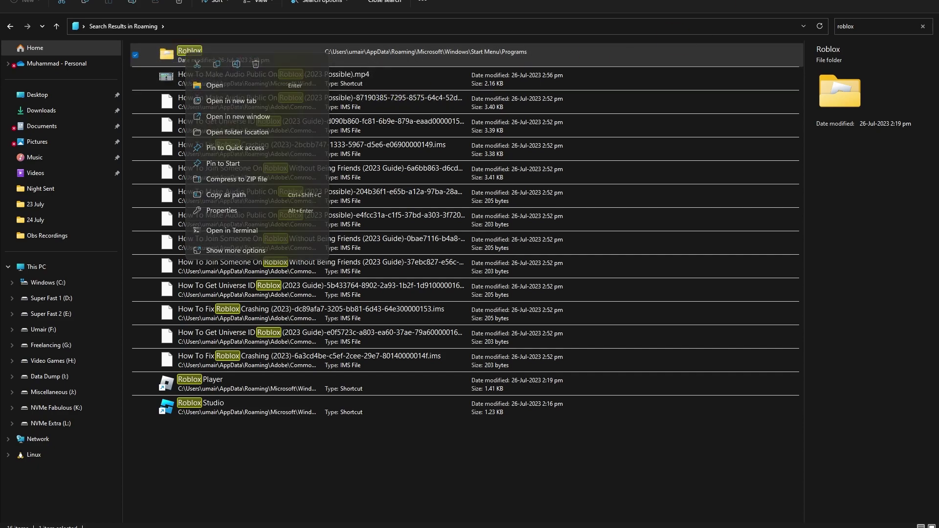
{"action": "key", "text": "super+d"}
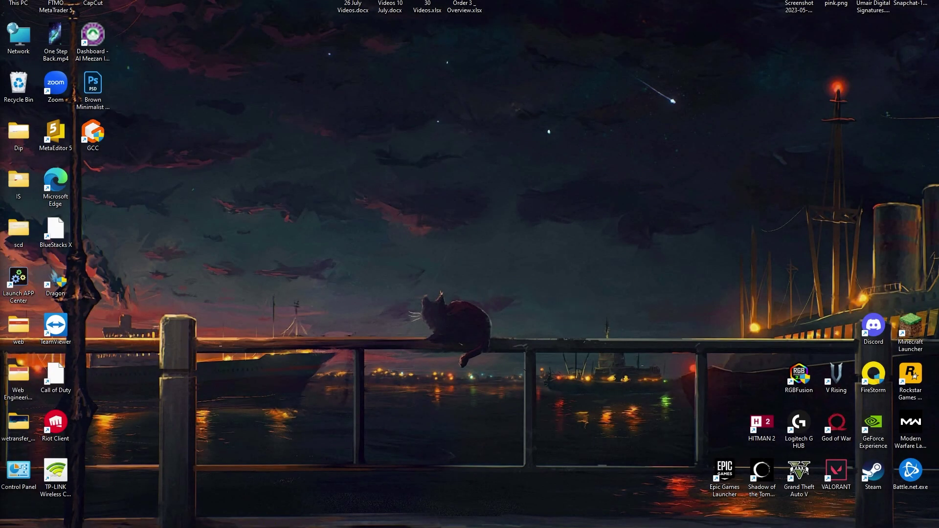
Launch Settings from Windows search and go to the Apps page.
{"action": "key", "text": "super+s"}
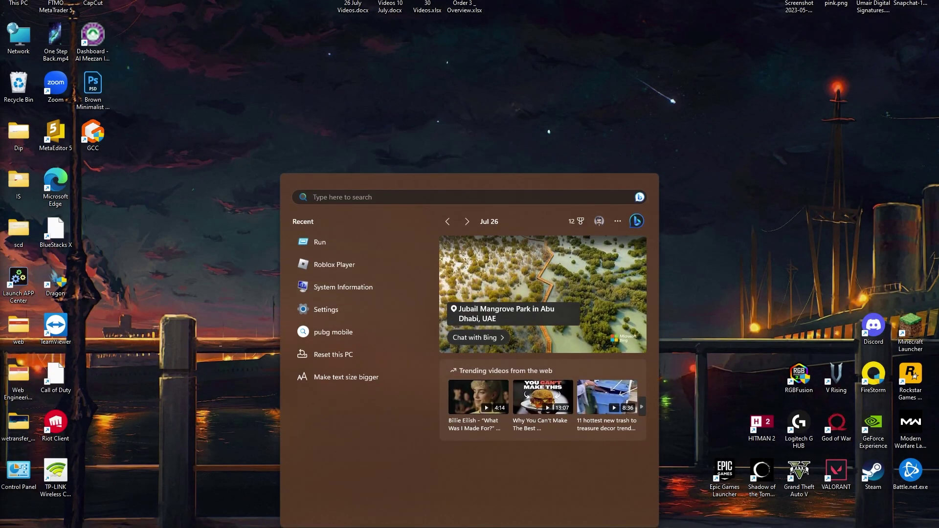
{"action": "left_click", "coordinate": [337, 310]}
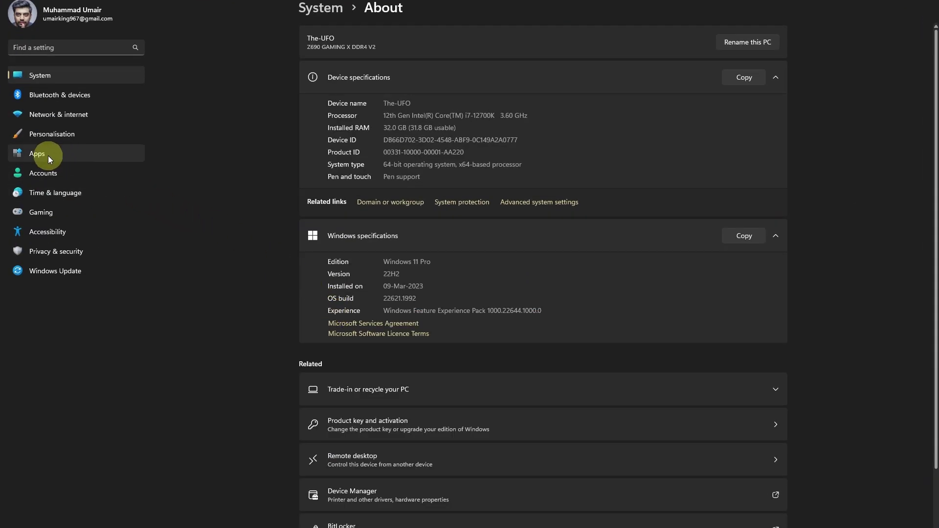
{"action": "left_click", "coordinate": [22, 154]}
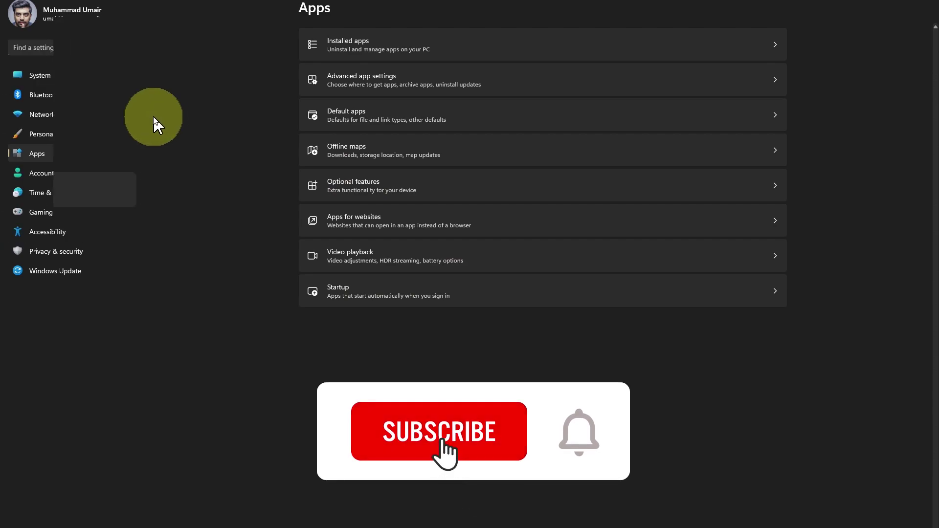
Show the Installed apps list.
{"action": "left_click", "coordinate": [346, 49]}
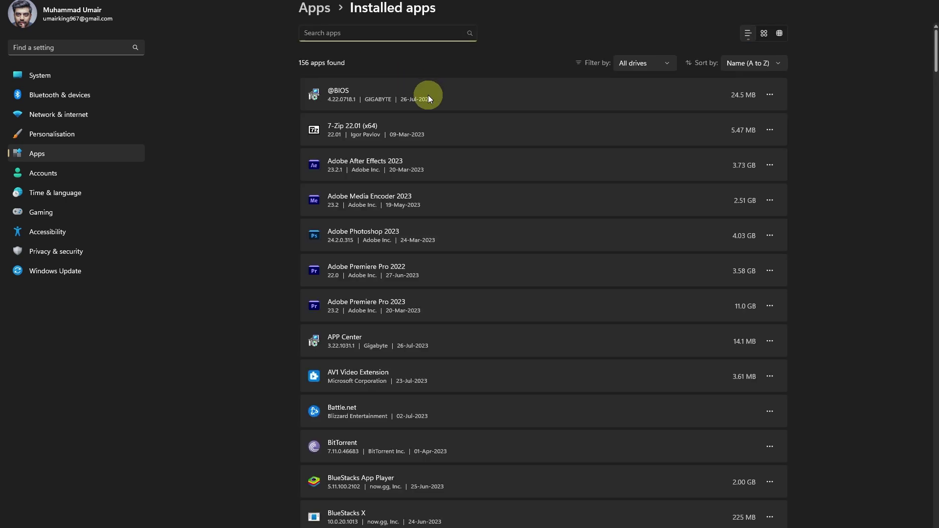
{"action": "scroll", "coordinate": [428, 96], "scroll_direction": "down", "scroll_amount": 5}
{"action": "scroll", "coordinate": [427, 96], "scroll_direction": "up", "scroll_amount": 4}
{"action": "scroll", "coordinate": [427, 95], "scroll_direction": "up", "scroll_amount": 1}
Filter installed apps by 'roblo' and choose Uninstall for Roblox Player.
{"action": "left_click", "coordinate": [345, 33]}
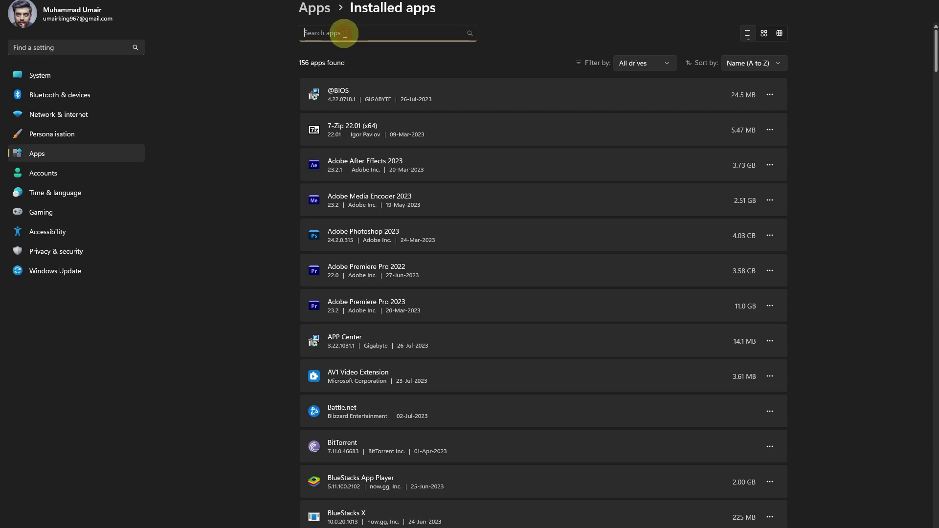
{"action": "type", "text": "roblo"}
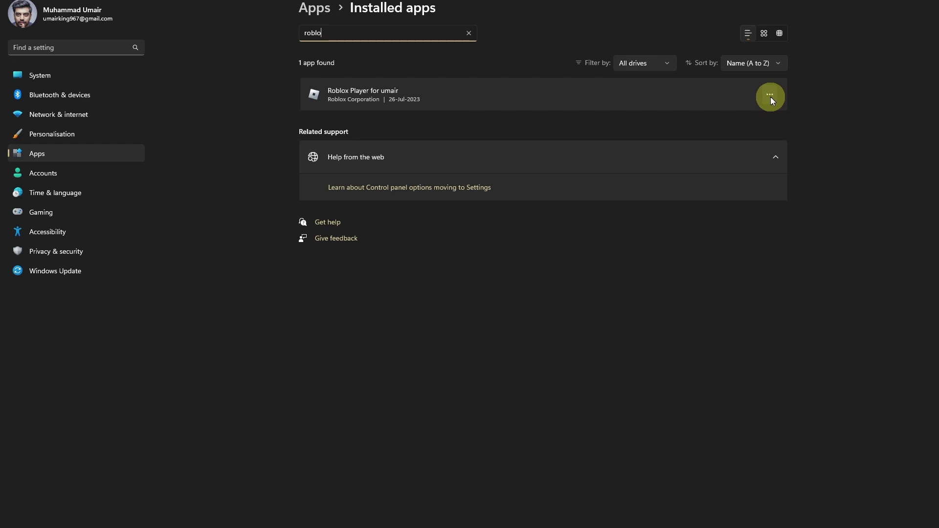
{"action": "left_click", "coordinate": [770, 96]}
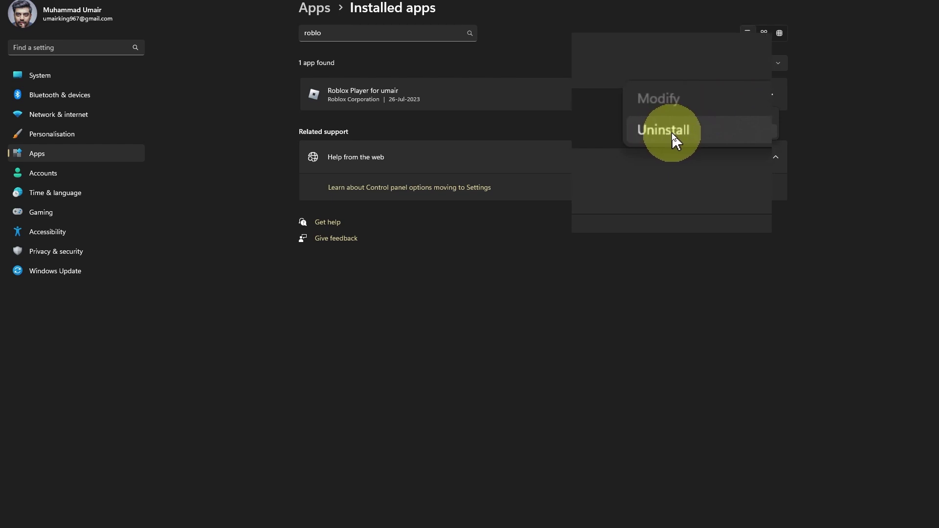
{"action": "left_click", "coordinate": [810, 109]}
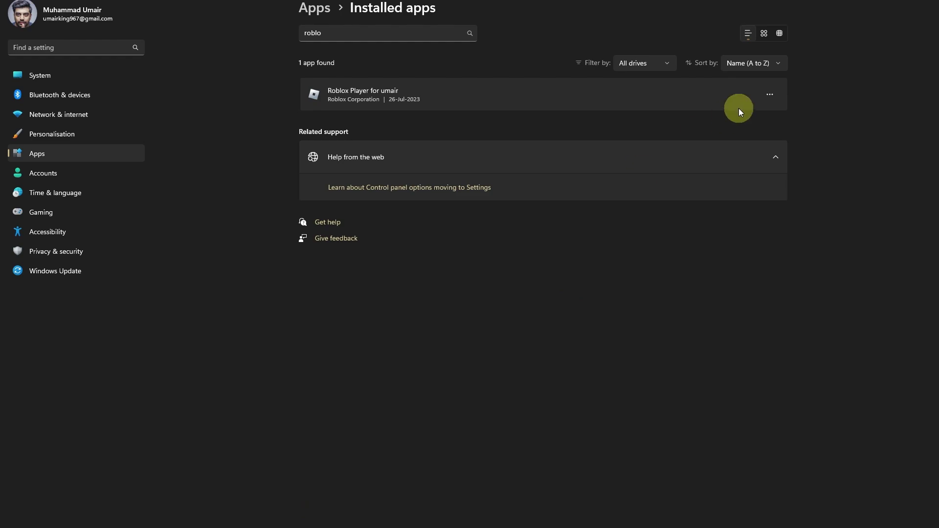
Open Control Panel via search and go to Programs > Uninstall a program.
{"action": "key", "text": "super+s"}
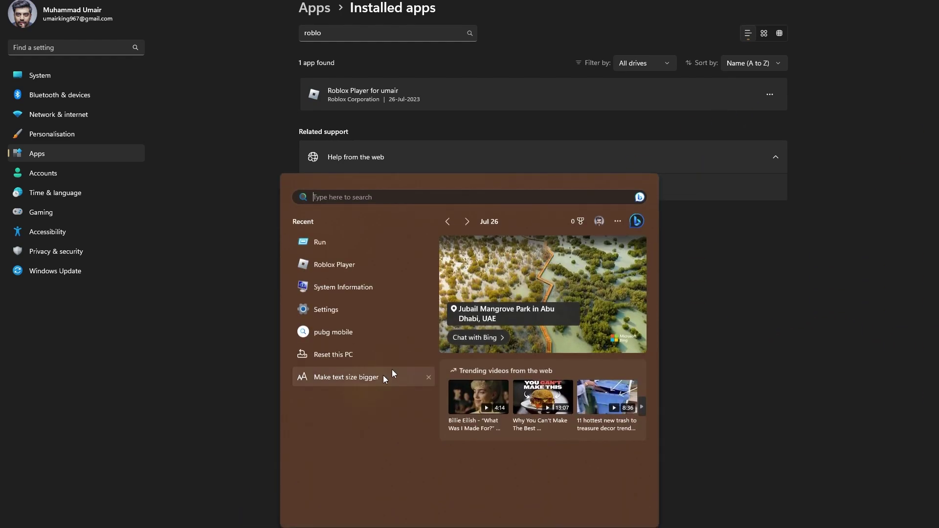
{"action": "type", "text": "cont"}
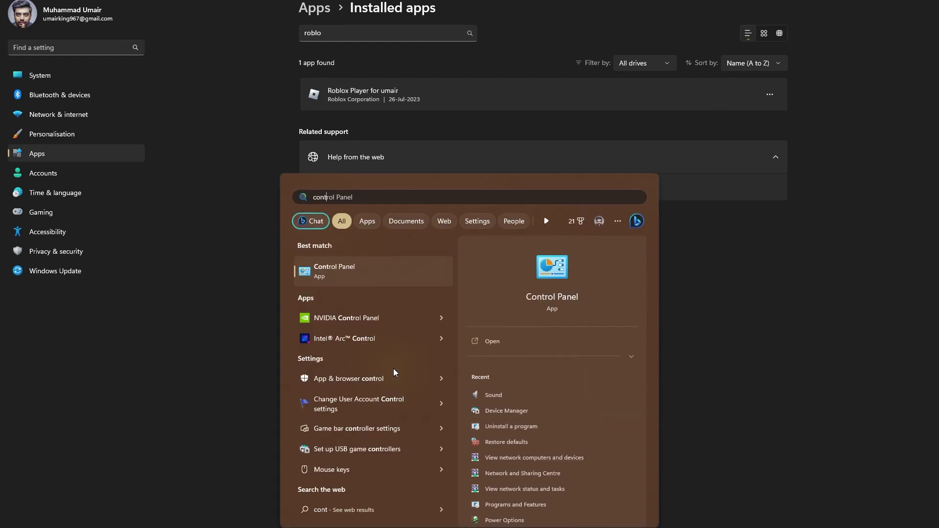
{"action": "left_click", "coordinate": [332, 274]}
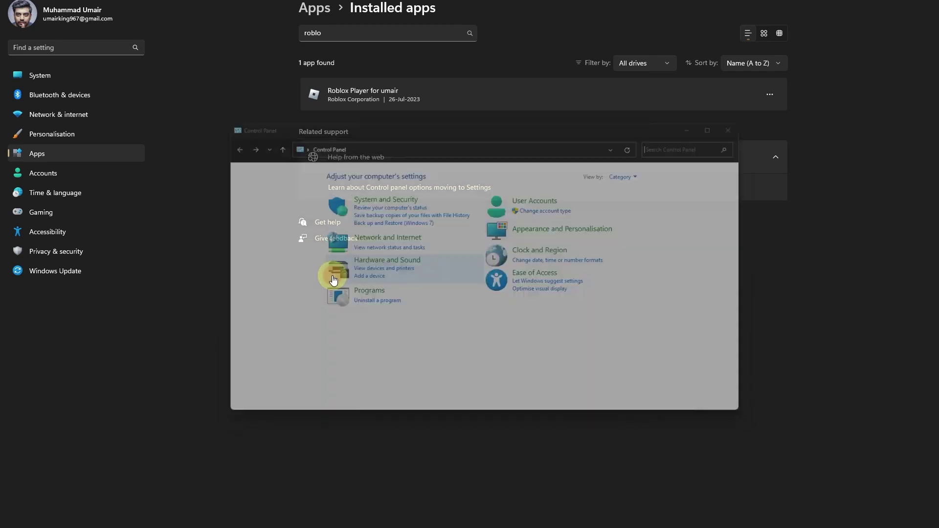
{"action": "left_click", "coordinate": [360, 306]}
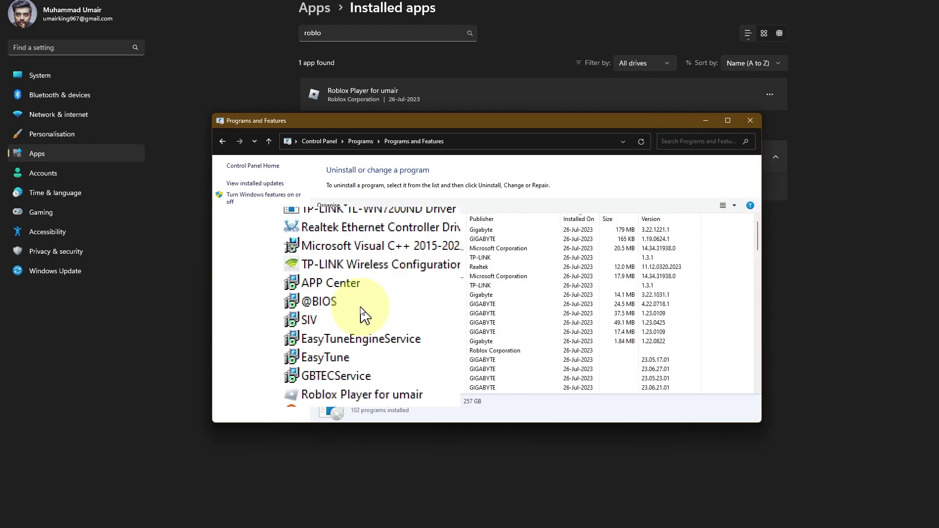
Maximize Programs and Features and browse the full installed programs list.
{"action": "scroll", "coordinate": [459, 286], "scroll_direction": "down", "scroll_amount": 3}
{"action": "scroll", "coordinate": [459, 284], "scroll_direction": "up", "scroll_amount": 3}
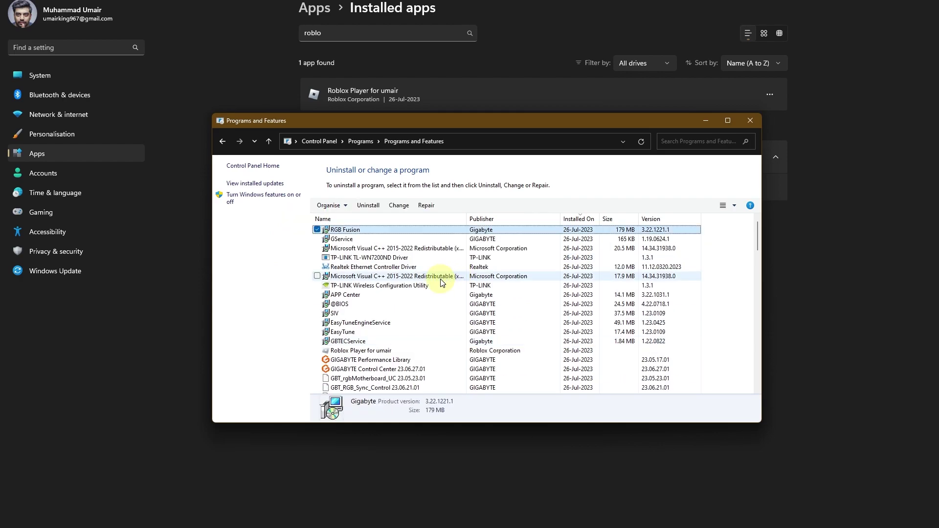
{"action": "key", "text": "ctrl+f"}
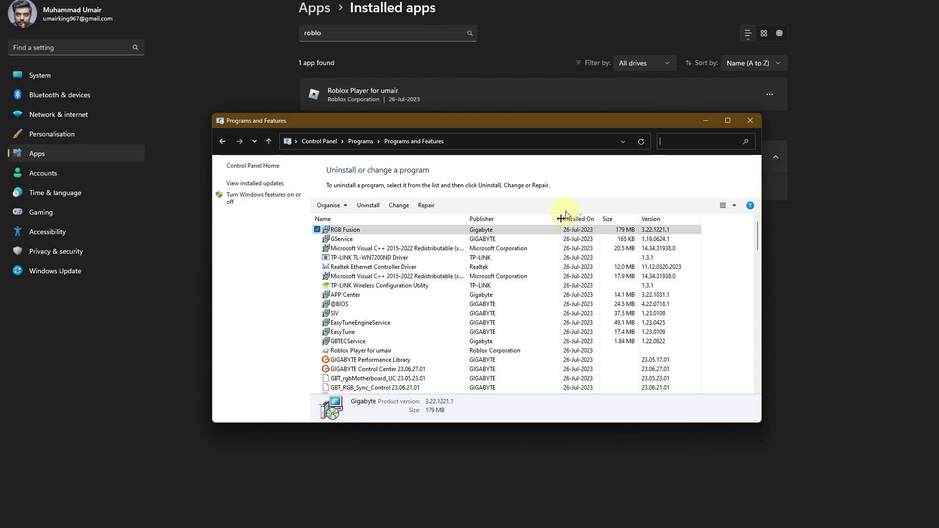
{"action": "scroll", "coordinate": [440, 287], "scroll_direction": "down", "scroll_amount": 5}
{"action": "scroll", "coordinate": [431, 289], "scroll_direction": "down", "scroll_amount": 15}
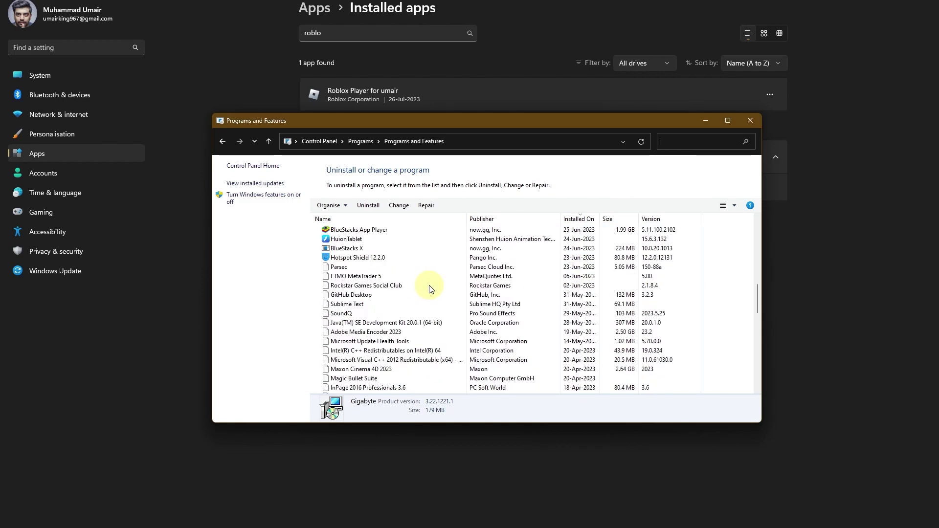
{"action": "scroll", "coordinate": [431, 289], "scroll_direction": "down", "scroll_amount": 12}
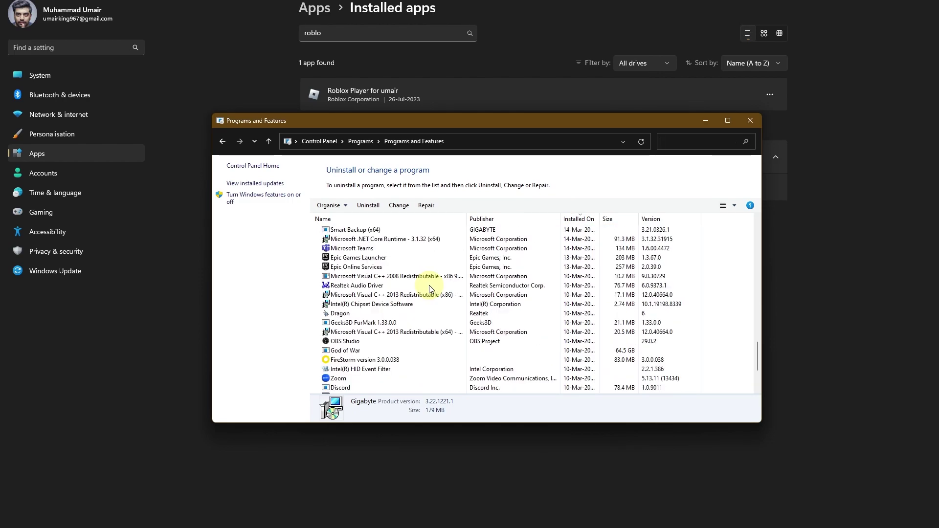
{"action": "scroll", "coordinate": [425, 283], "scroll_direction": "up", "scroll_amount": 8}
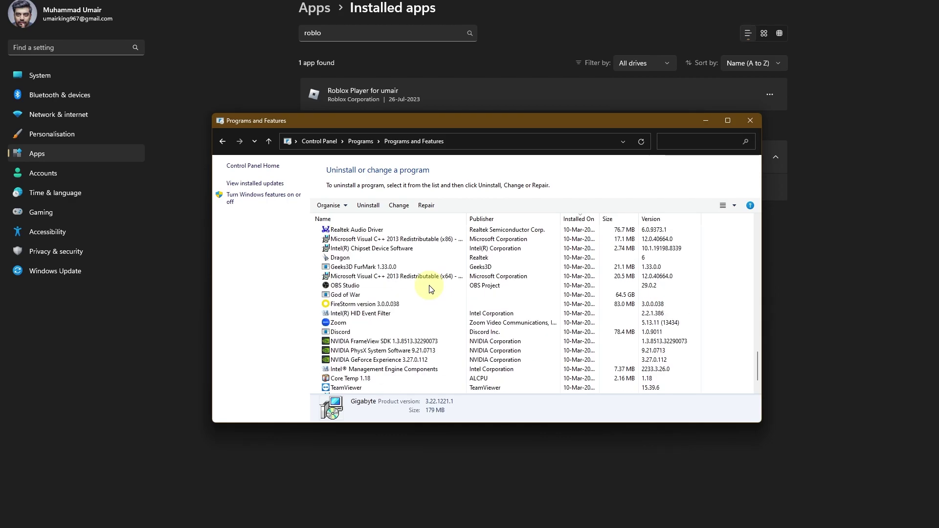
{"action": "left_click", "coordinate": [728, 121]}
{"action": "scroll", "coordinate": [238, 223], "scroll_direction": "up", "scroll_amount": 11}
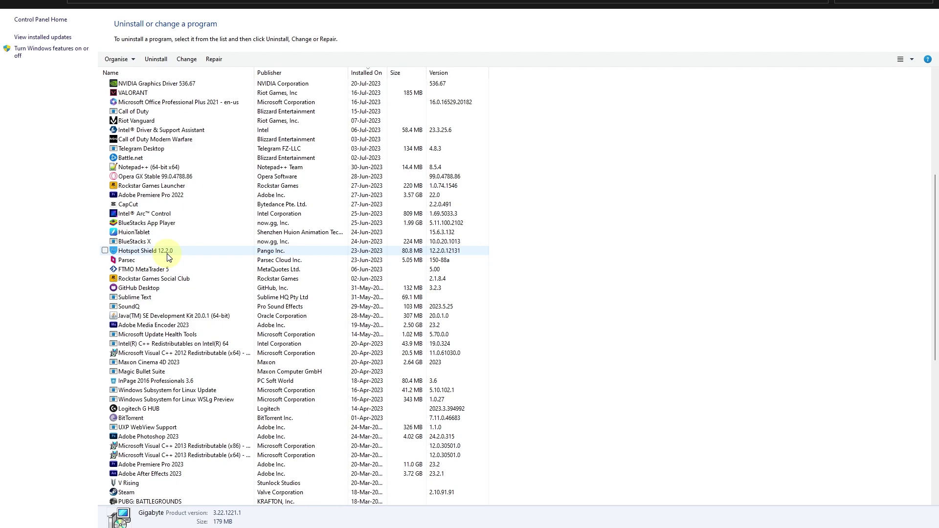
{"action": "scroll", "coordinate": [168, 257], "scroll_direction": "down", "scroll_amount": 5}
{"action": "scroll", "coordinate": [167, 257], "scroll_direction": "down", "scroll_amount": 4}
{"action": "scroll", "coordinate": [176, 255], "scroll_direction": "up", "scroll_amount": 6}
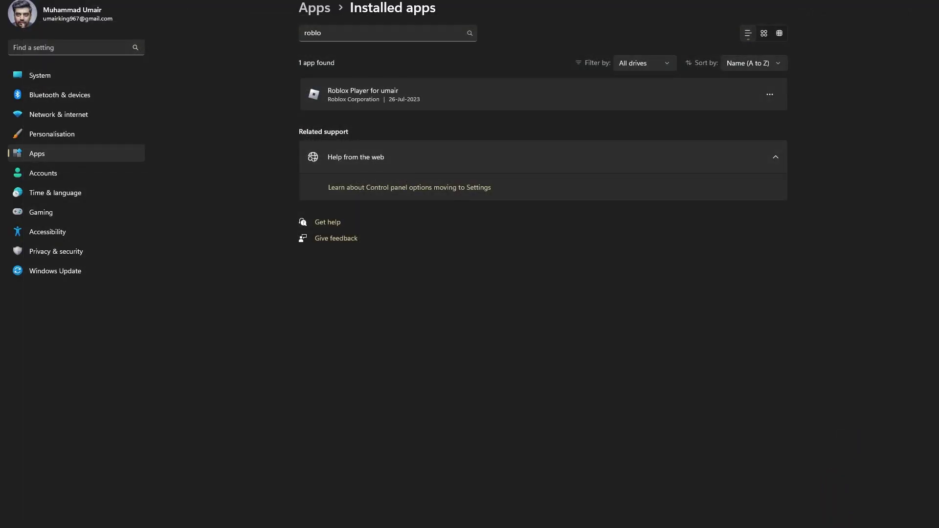
Show the connected Wi-Fi network's properties from the Quick Settings network list.
{"action": "left_click", "coordinate": [841, 527]}
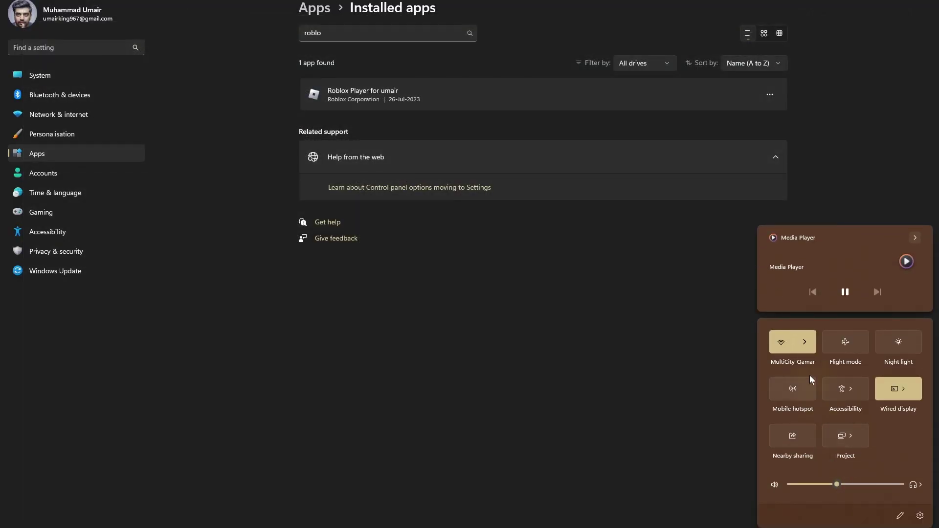
{"action": "left_click", "coordinate": [810, 348]}
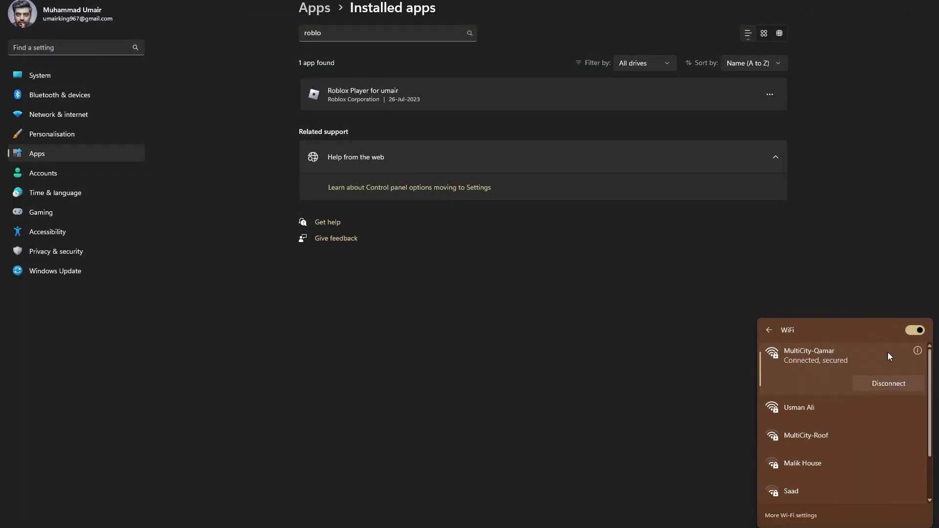
{"action": "left_click", "coordinate": [920, 352]}
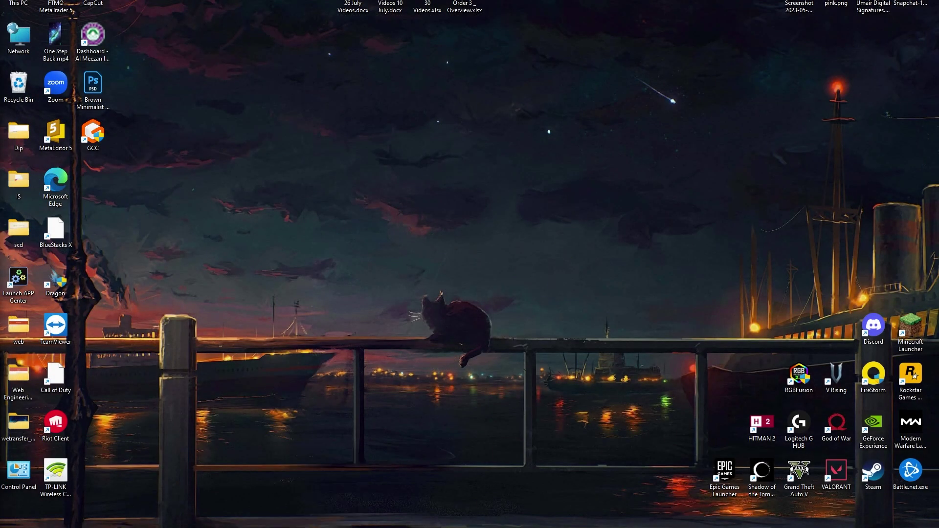
In Edge's 'download roblox' Bing results, open the Roblox download page and click Download Now.
{"action": "left_click", "coordinate": [306, 489]}
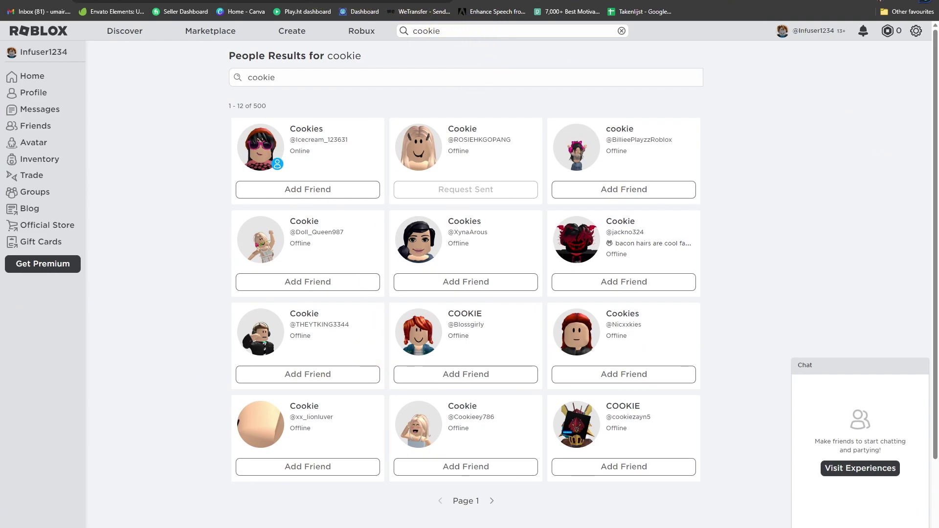
{"action": "left_click", "coordinate": [343, 3]}
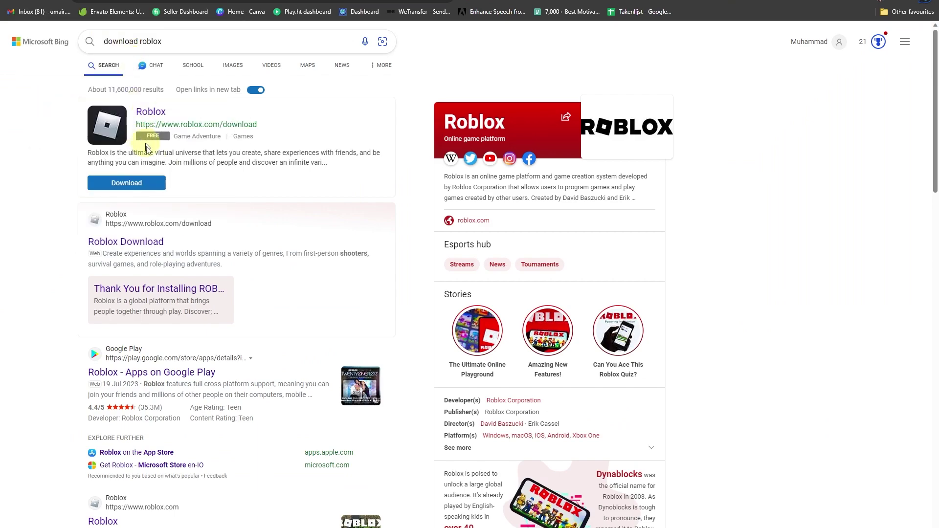
{"action": "left_click", "coordinate": [127, 190]}
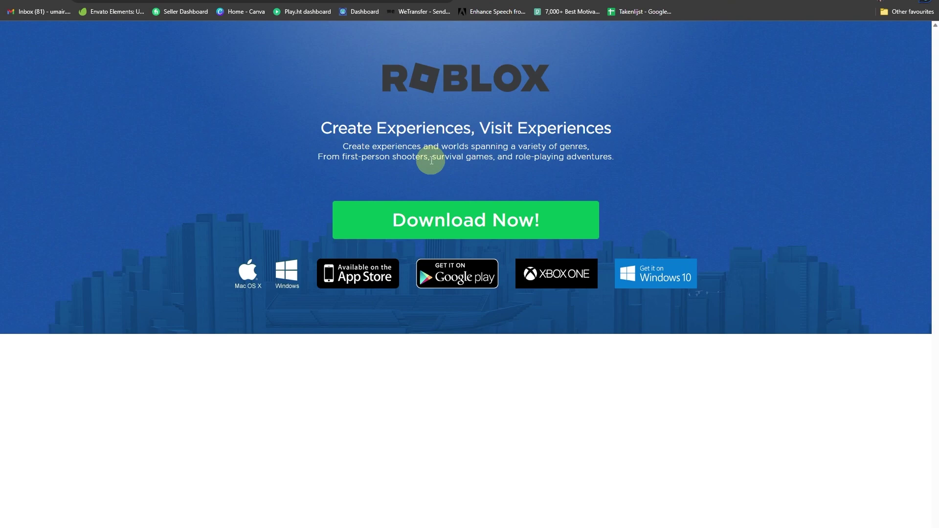
{"action": "left_click", "coordinate": [473, 234]}
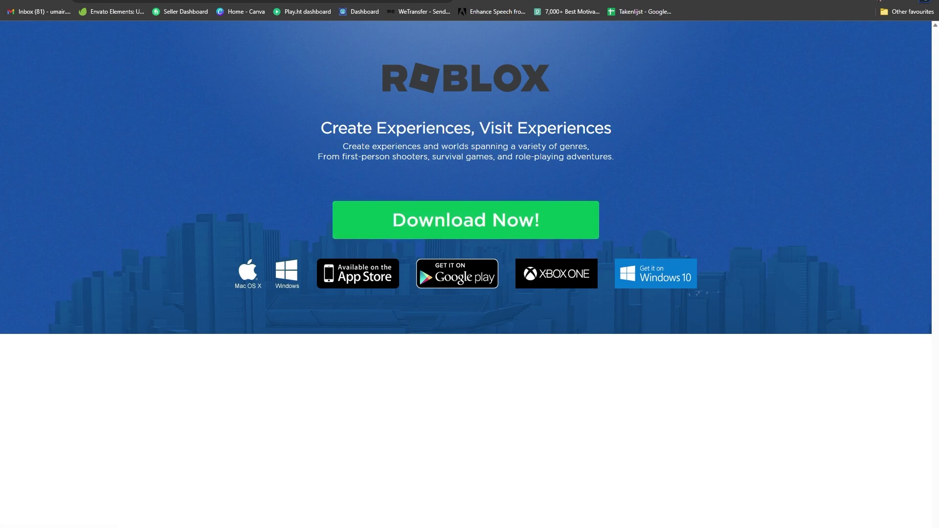
{"action": "left_click", "coordinate": [195, 182]}
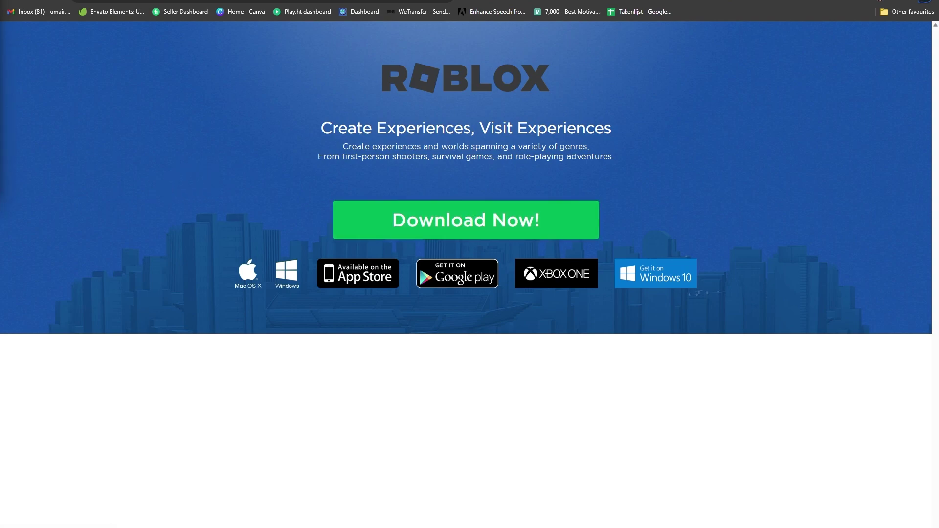